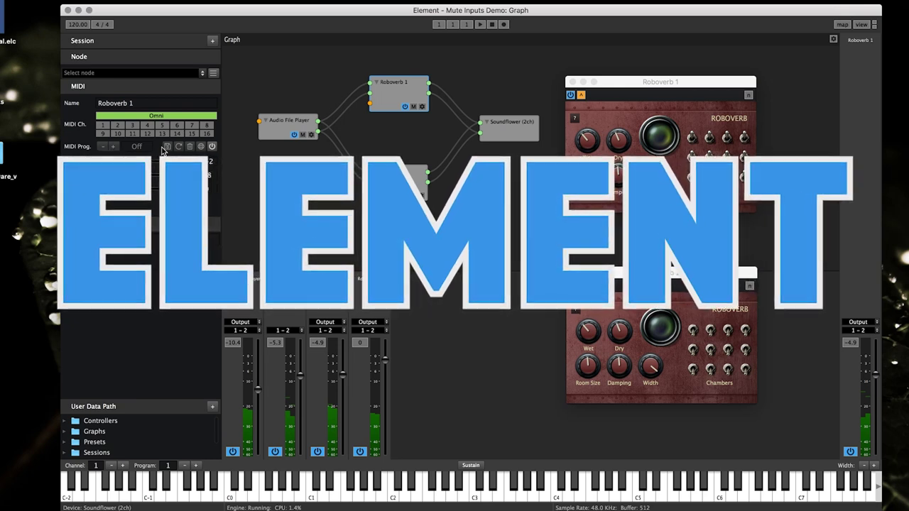
# Step: Enable MIDI programs on both the Roboverb 1 and Roboverb 2 nodes
pyautogui.click(398, 174)
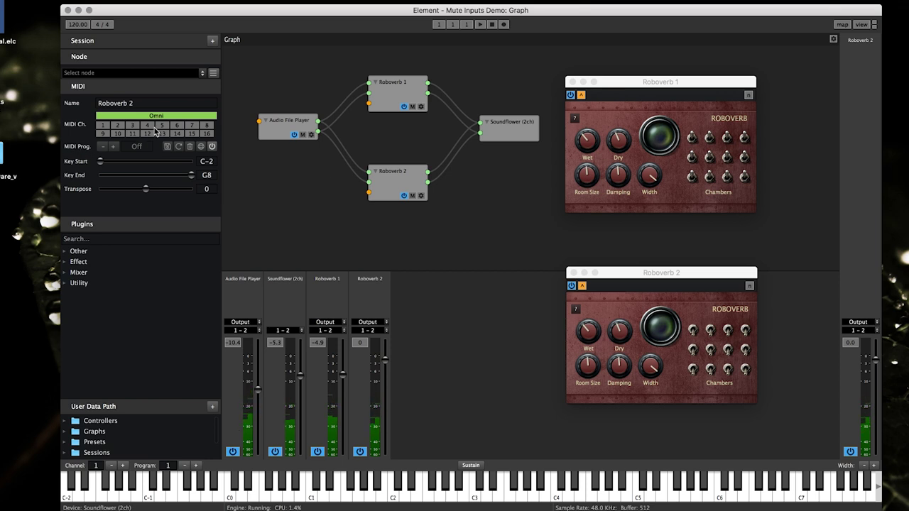
pyautogui.click(394, 103)
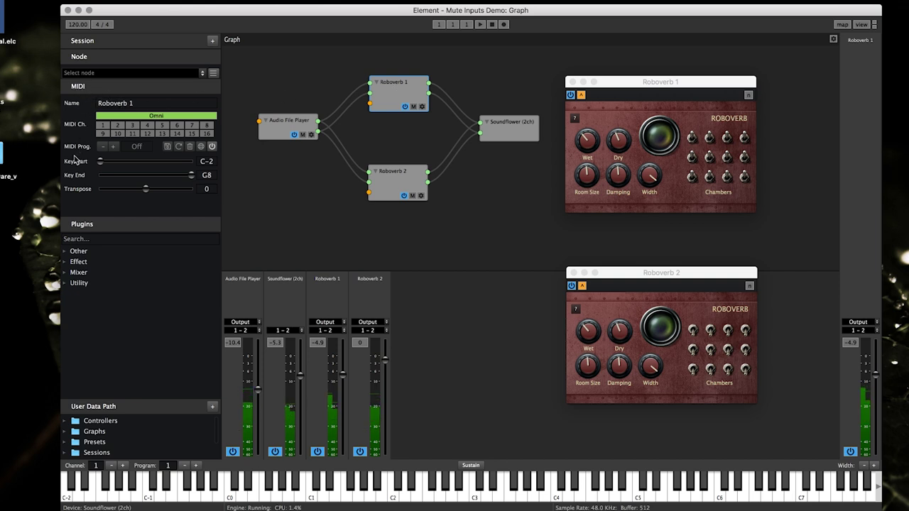
pyautogui.click(212, 147)
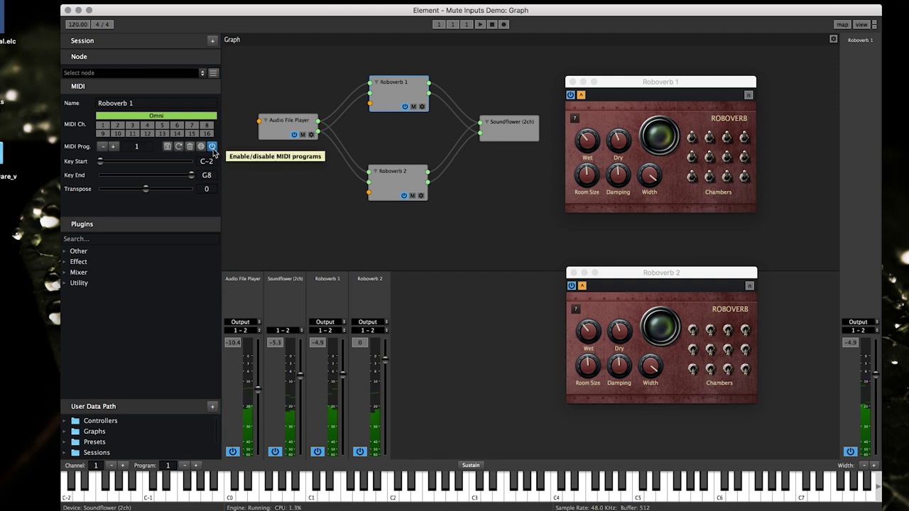
pyautogui.click(400, 182)
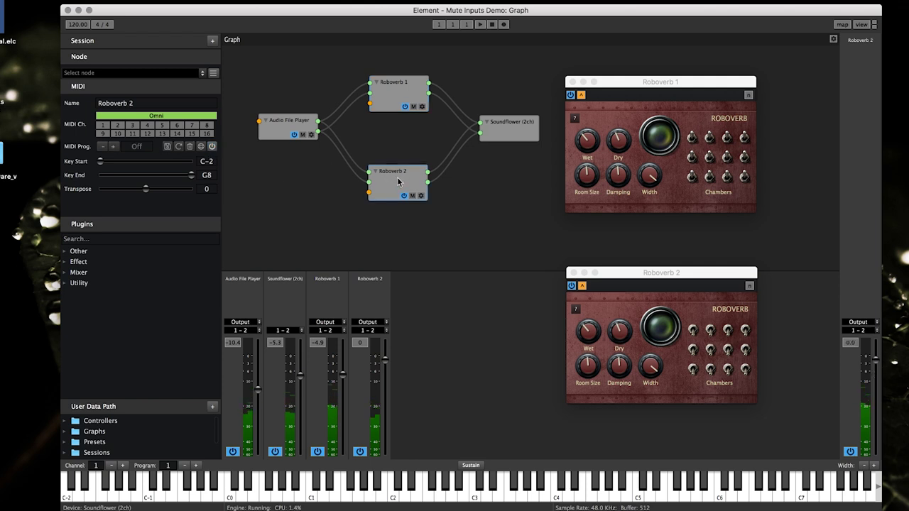
pyautogui.click(212, 147)
# Step: Save the current settings of Roboverb 1 as MIDI program 1
pyautogui.click(394, 94)
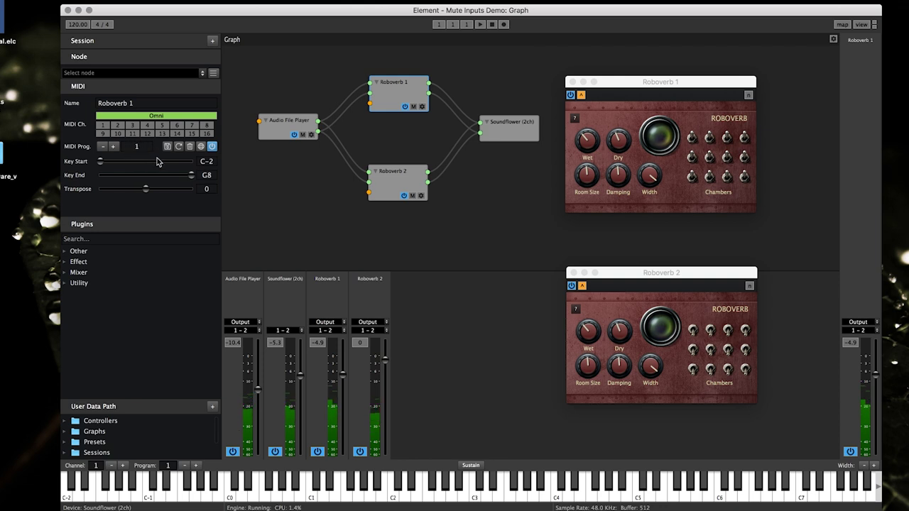
pyautogui.moveTo(660, 84); pyautogui.dragTo(659, 80)
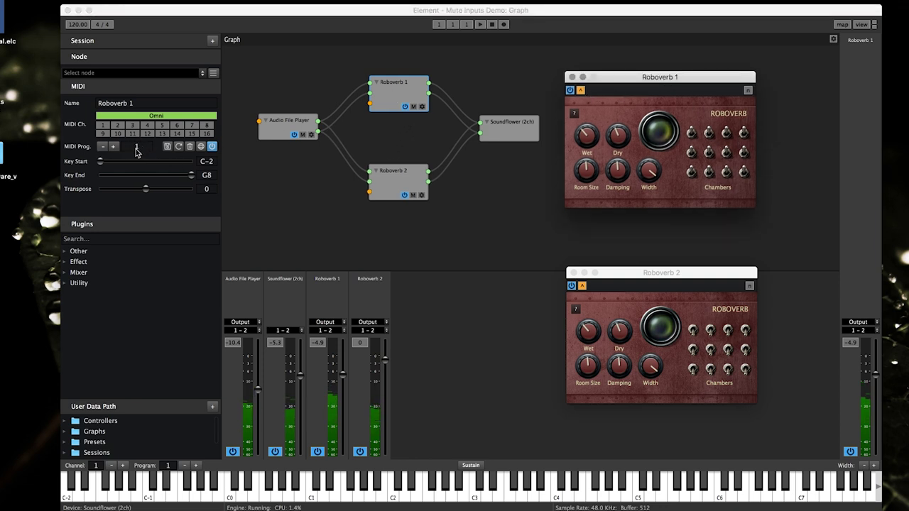
pyautogui.click(401, 90)
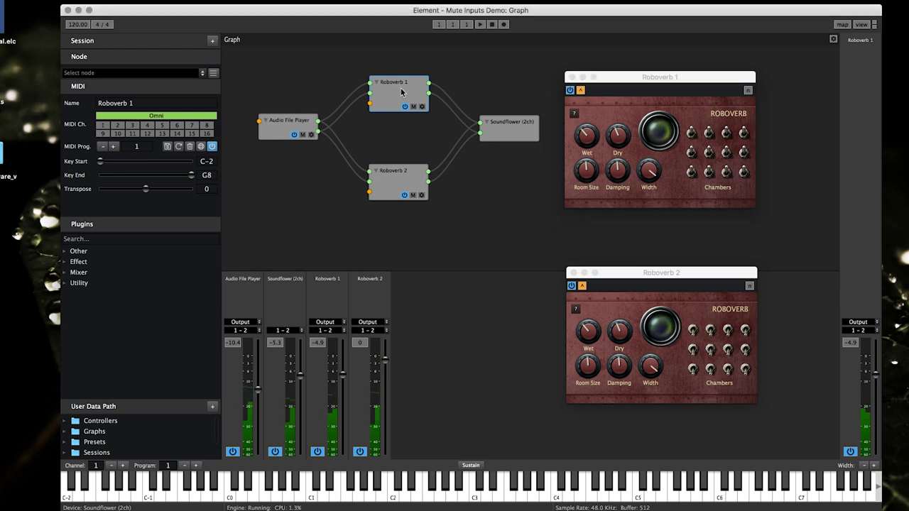
pyautogui.click(167, 147)
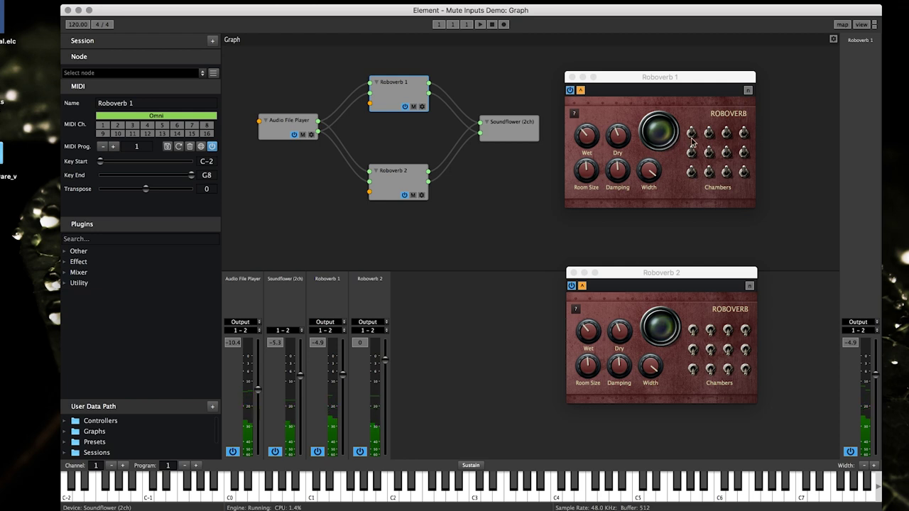
# Step: Save a second setup of Roboverb 1 with its chamber switches flipped as MIDI program 2
pyautogui.click(113, 146)
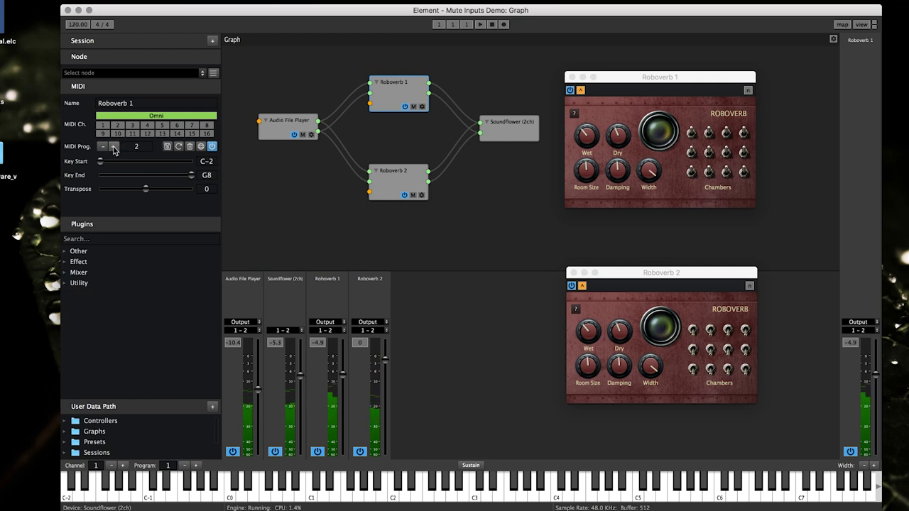
pyautogui.click(693, 134)
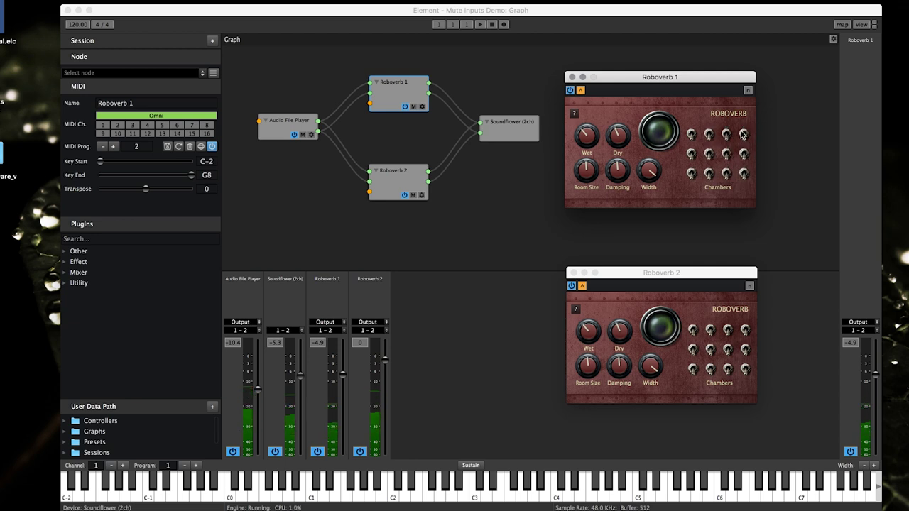
pyautogui.click(167, 147)
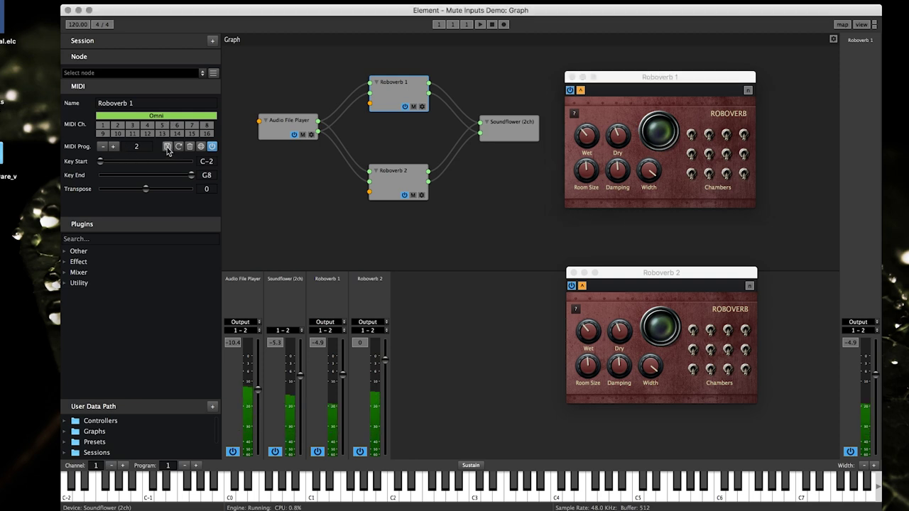
# Step: Test recall on Roboverb 1 by switching between MIDI programs 1 and 2, reloading program 2, and returning to program 1
pyautogui.click(103, 148)
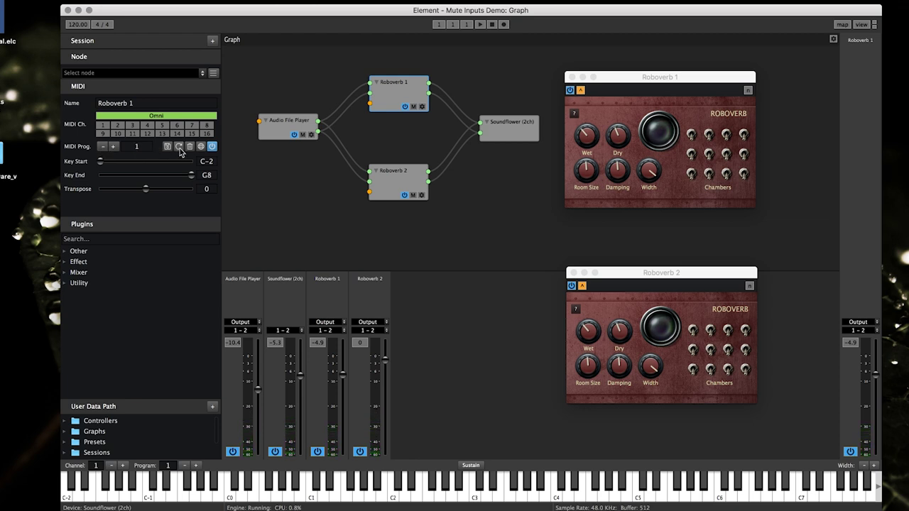
pyautogui.click(113, 147)
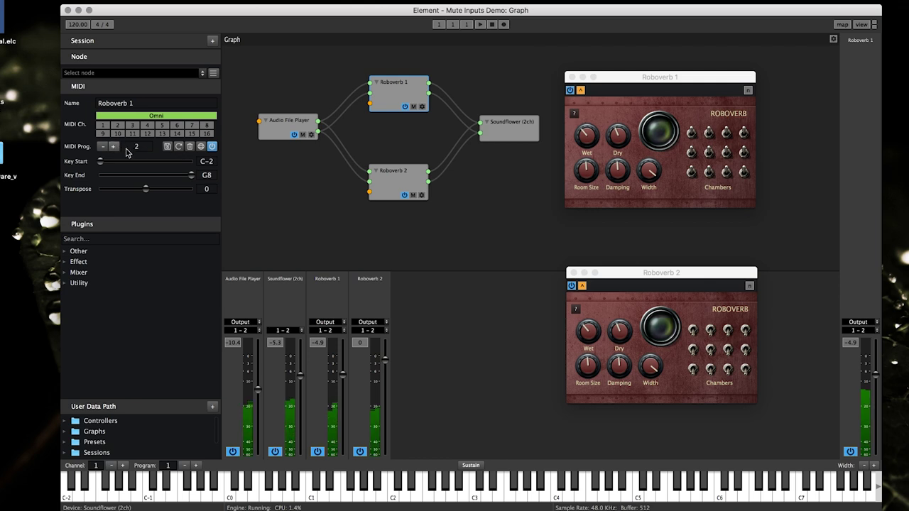
pyautogui.click(179, 147)
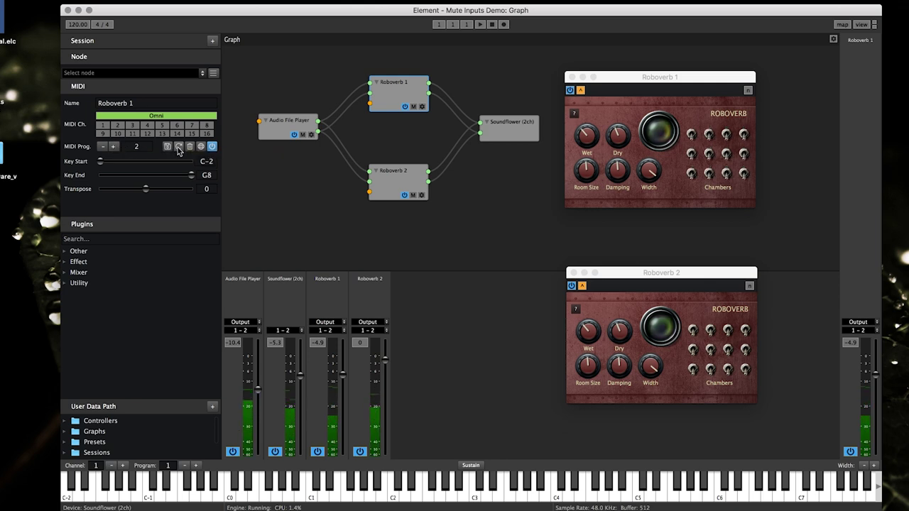
pyautogui.click(103, 147)
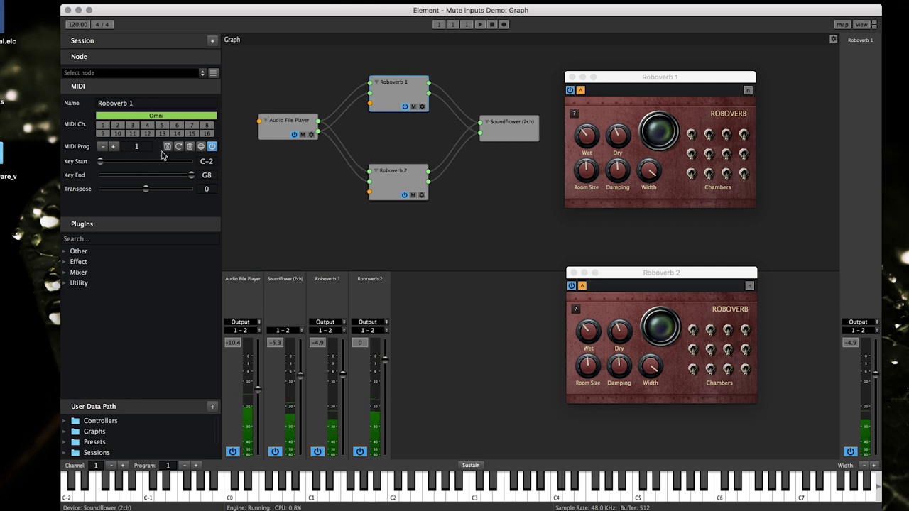
# Step: Turn on global MIDI programs for Roboverb 1 and switch it to program 2
pyautogui.click(202, 147)
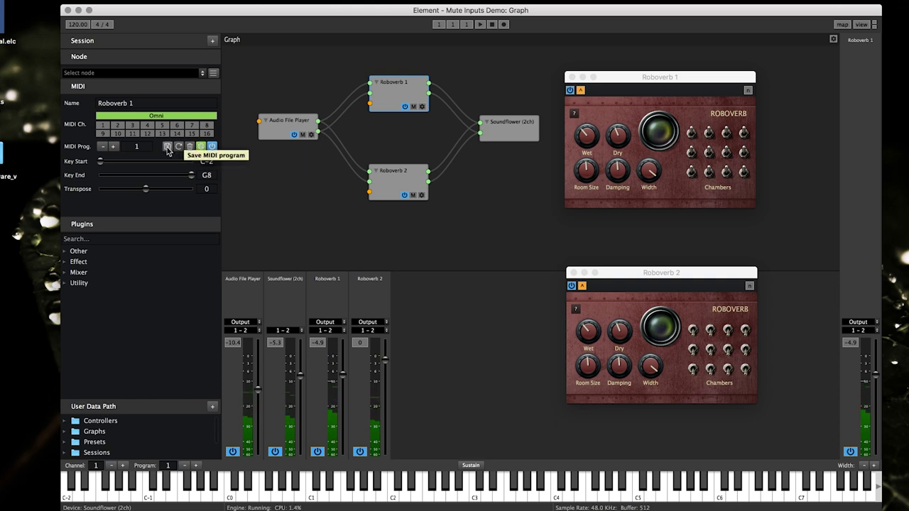
pyautogui.click(113, 147)
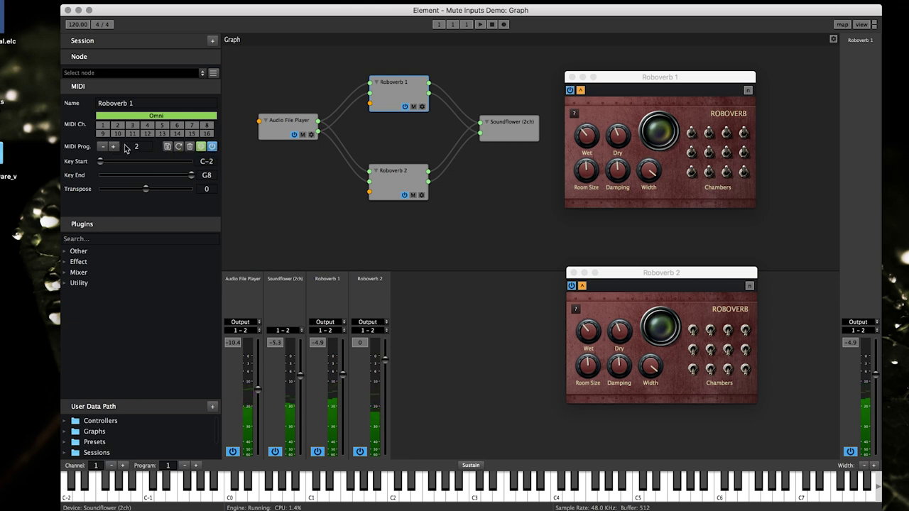
pyautogui.click(200, 147)
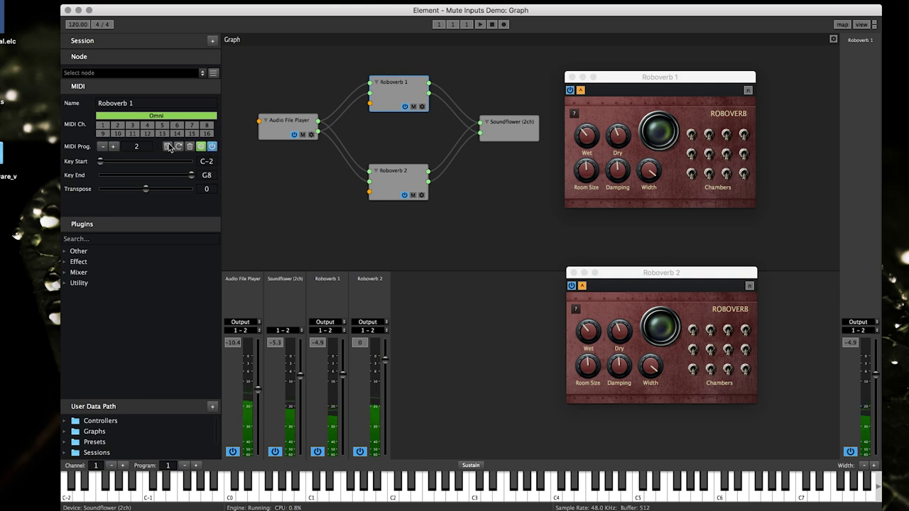
# Step: Move the Roboverb 2 plugin window slightly up and turn on global MIDI programs for the Roboverb 2 node
pyautogui.moveTo(653, 277); pyautogui.dragTo(656, 268)
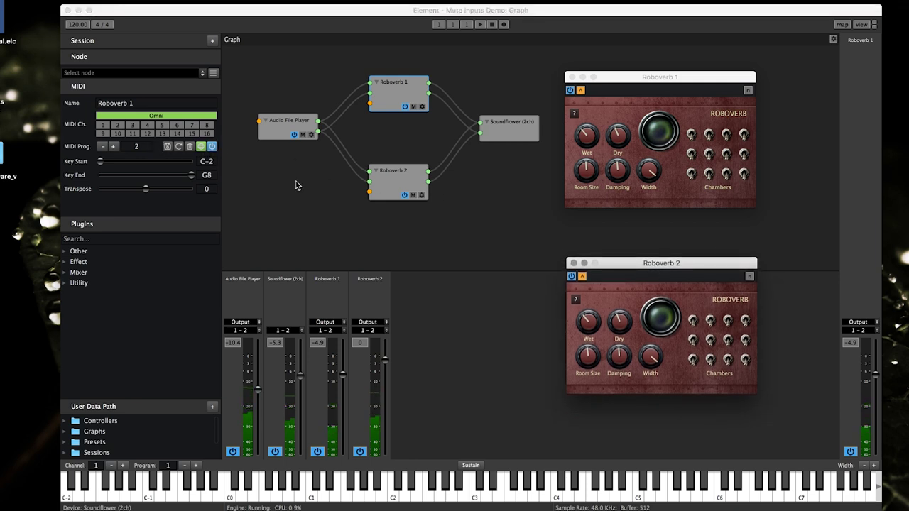
pyautogui.click(405, 184)
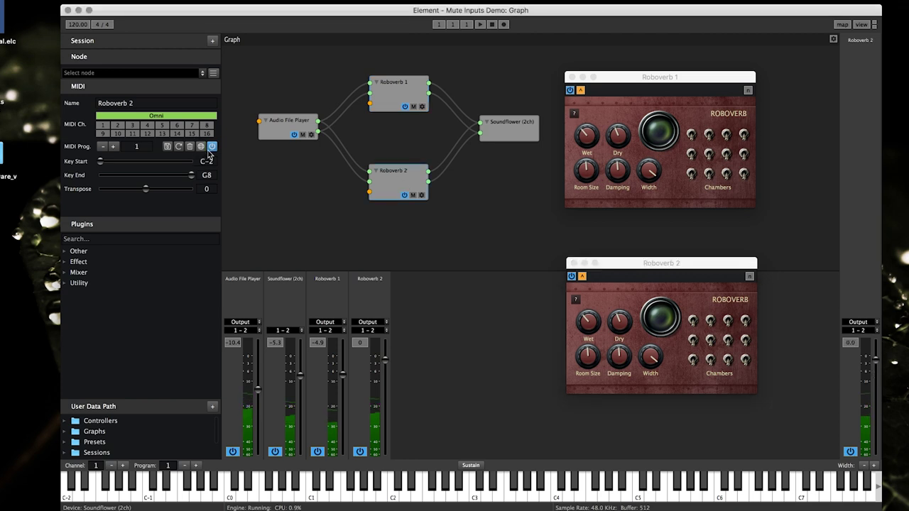
pyautogui.moveTo(403, 180); pyautogui.dragTo(404, 181)
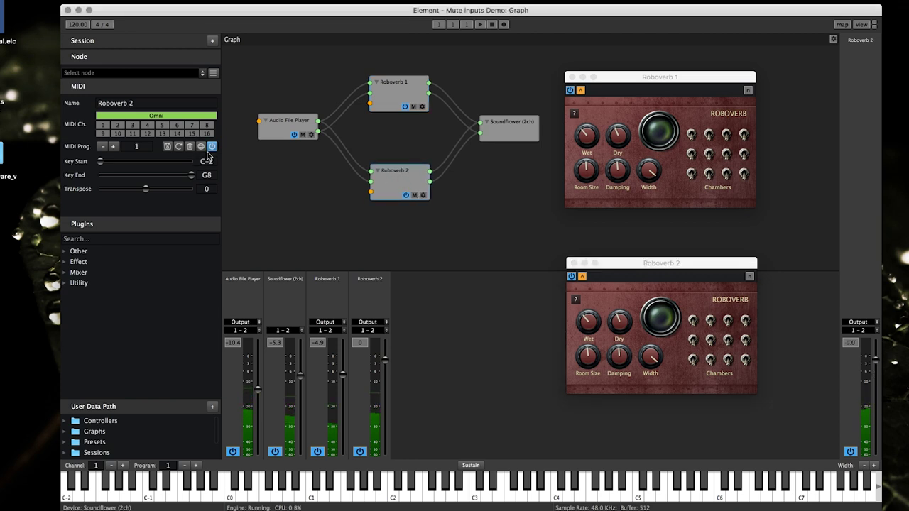
pyautogui.click(201, 147)
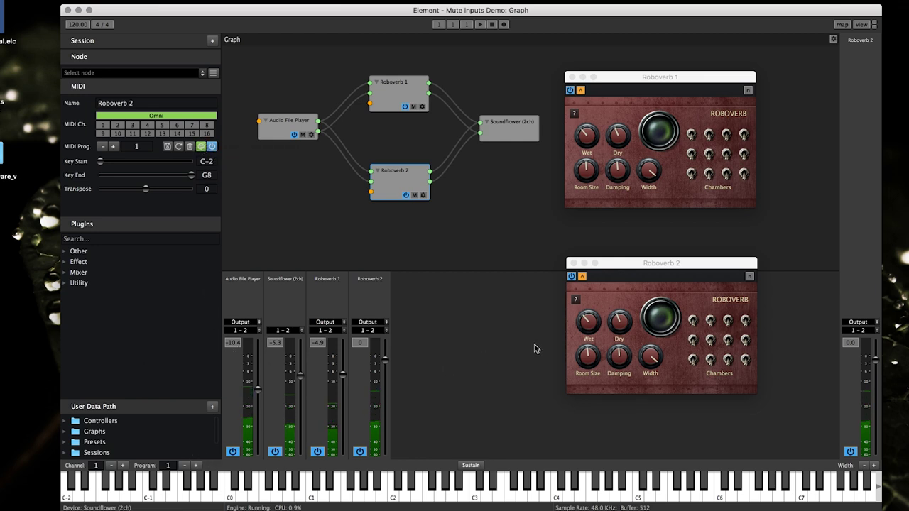
# Step: Add a MIDI Input node below the Audio File Player and connect it to the MIDI inputs of both Roboverb nodes
pyautogui.rightClick(294, 196)
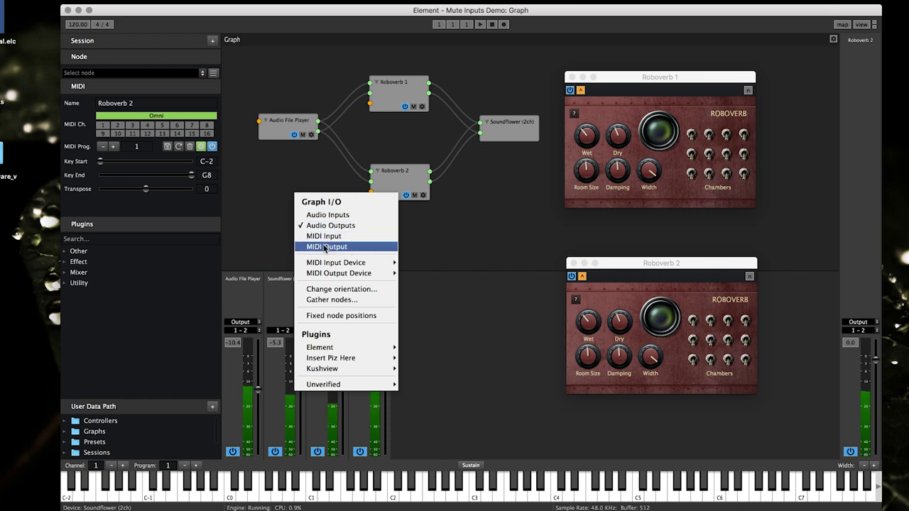
pyautogui.click(323, 237)
pyautogui.moveTo(510, 162)
pyautogui.mouseDown()
pyautogui.moveTo(365, 192)
pyautogui.moveTo(258, 184)
pyautogui.moveTo(370, 105)
pyautogui.mouseUp()
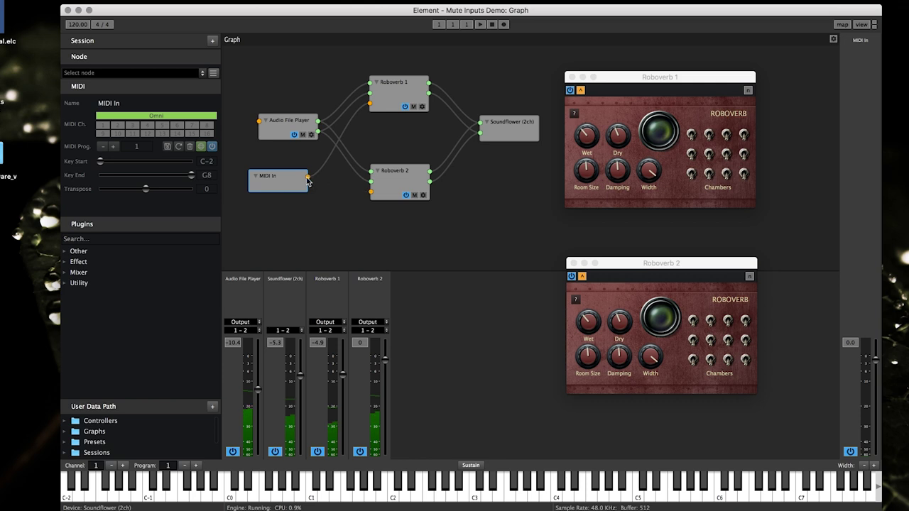
pyautogui.moveTo(296, 179); pyautogui.dragTo(307, 175)
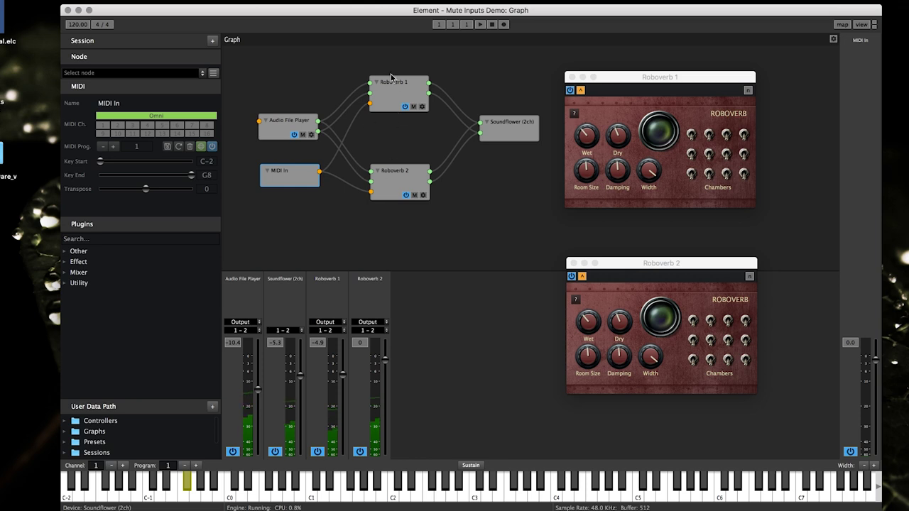
pyautogui.click(263, 203)
# Step: Send program change 2 from the virtual keyboard and check the MIDI program on Roboverb 1 and Roboverb 2
pyautogui.click(392, 95)
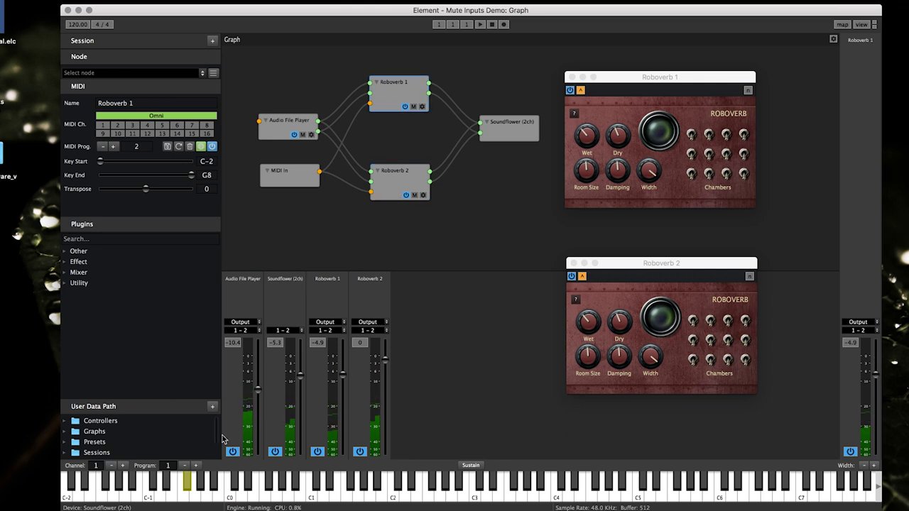
pyautogui.click(197, 466)
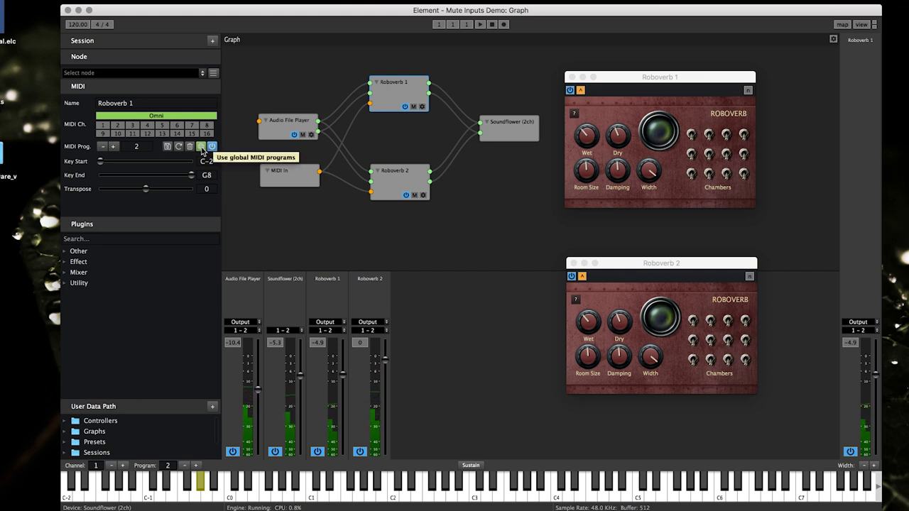
pyautogui.click(393, 179)
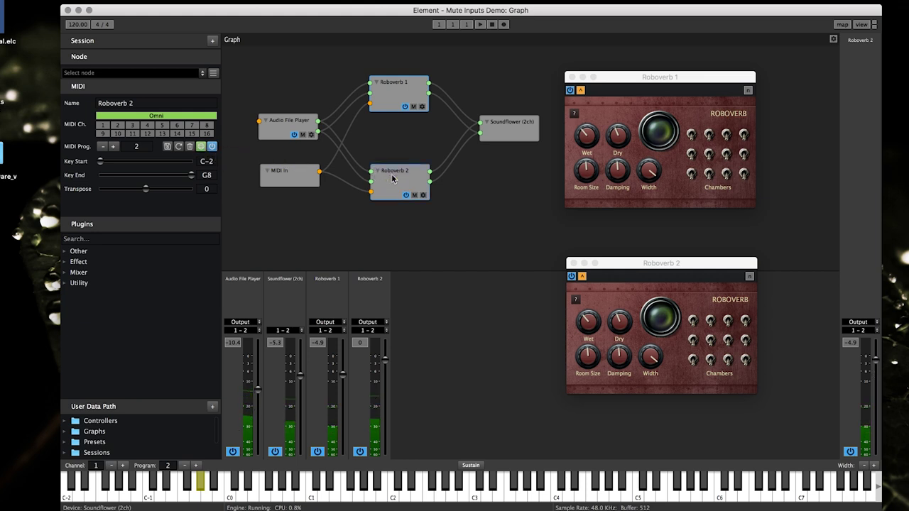